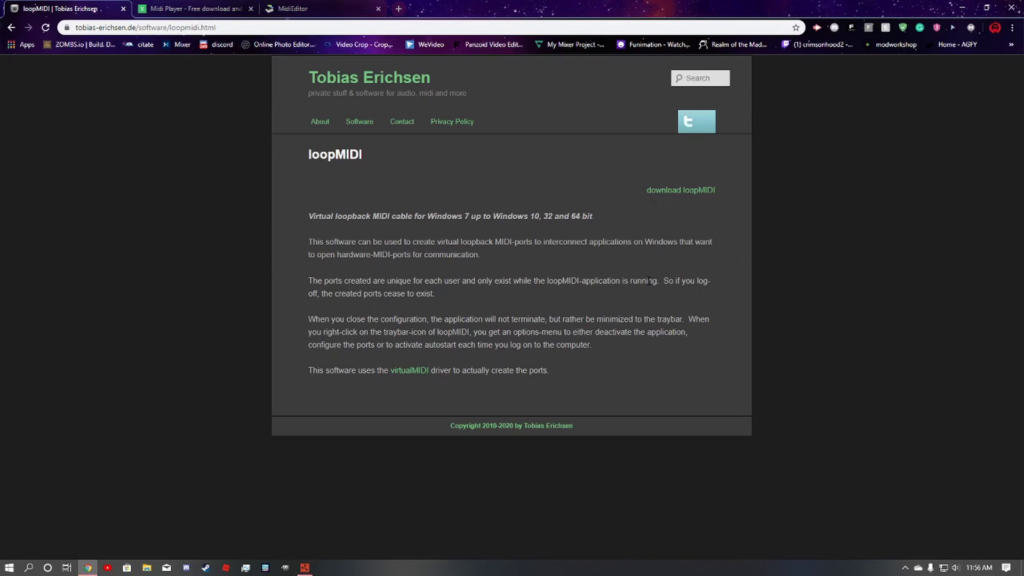
Highlight the 'download loopMIDI' link text on the page, then clear the selection.
drag(646, 190, 671, 196)
click(392, 98)
Switch from the Midi Player download page to the MidiEditor homepage at midieditor.org.
click(218, 8)
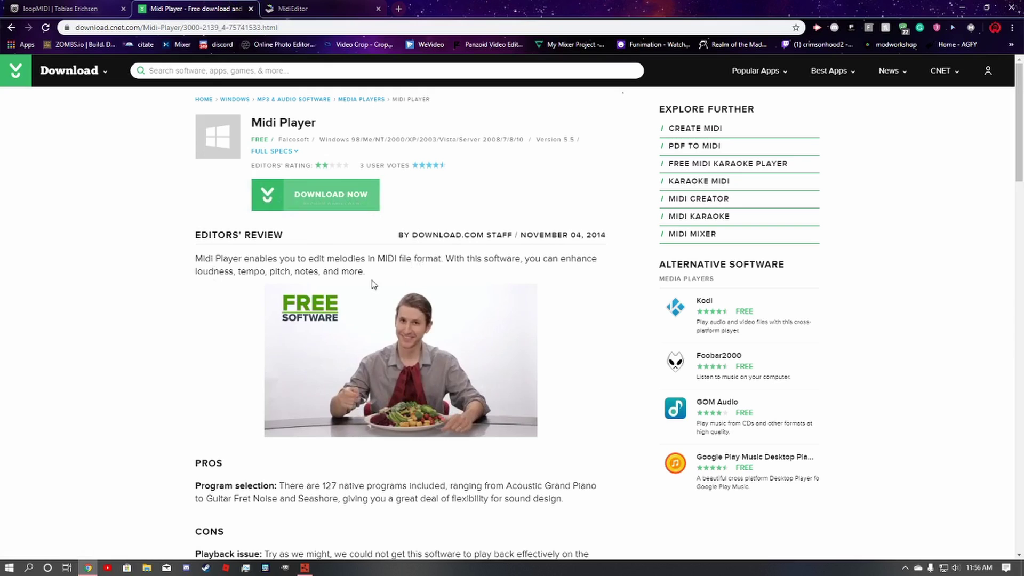
click(314, 6)
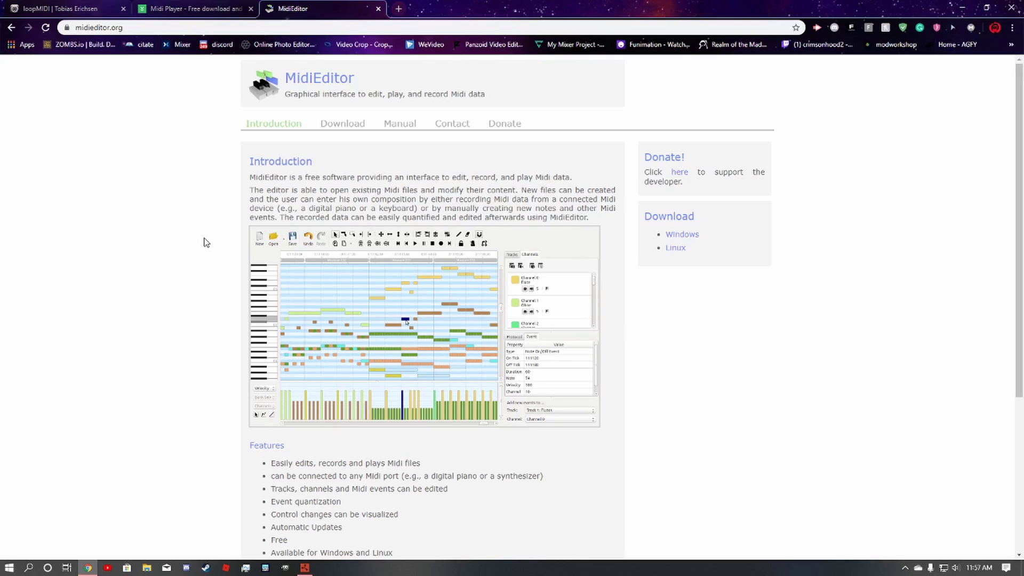
Load the BitMidi site in a new tab by entering bitmidi in the address bar.
click(397, 12)
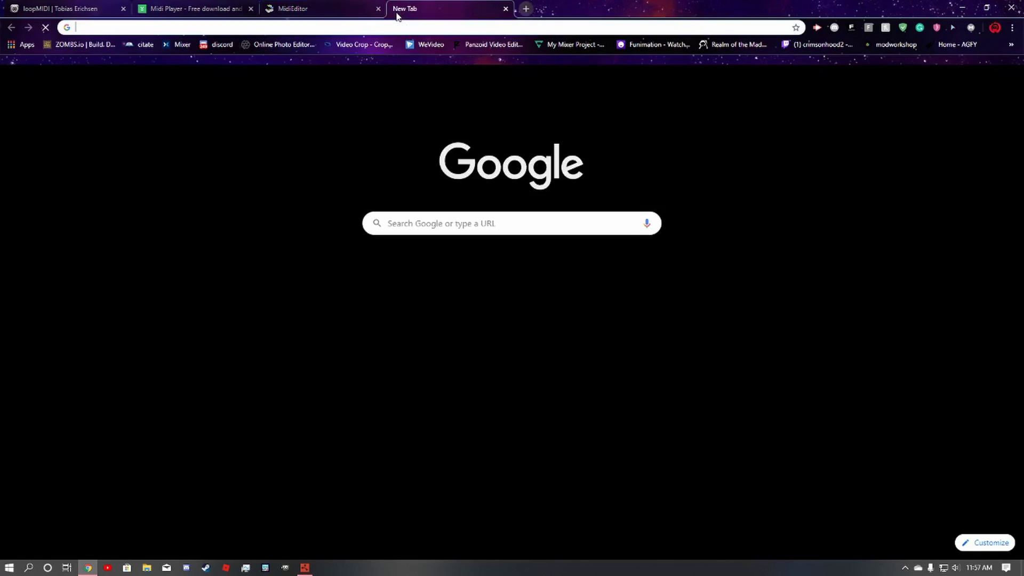
text(bitmidi)
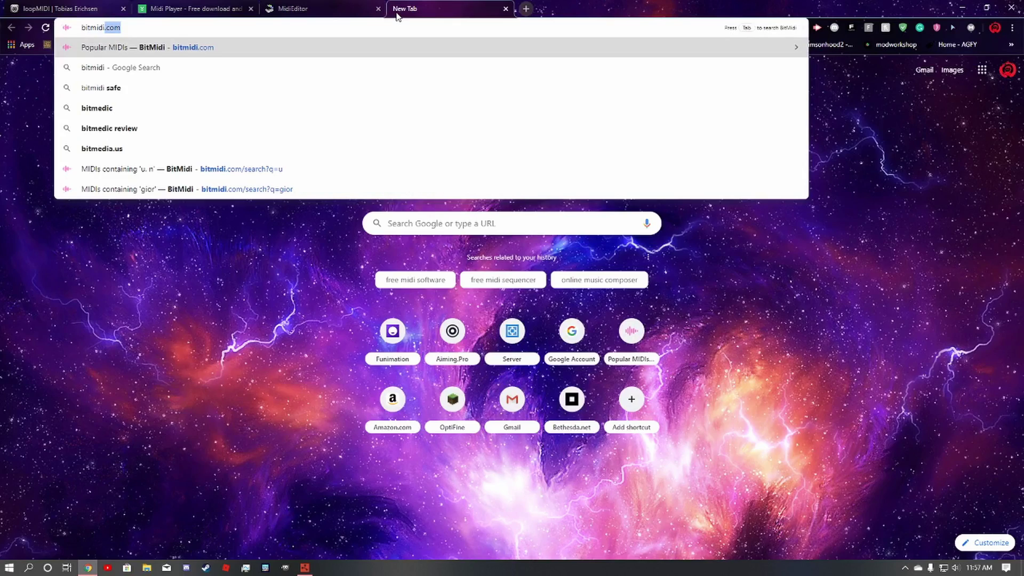
key(Return)
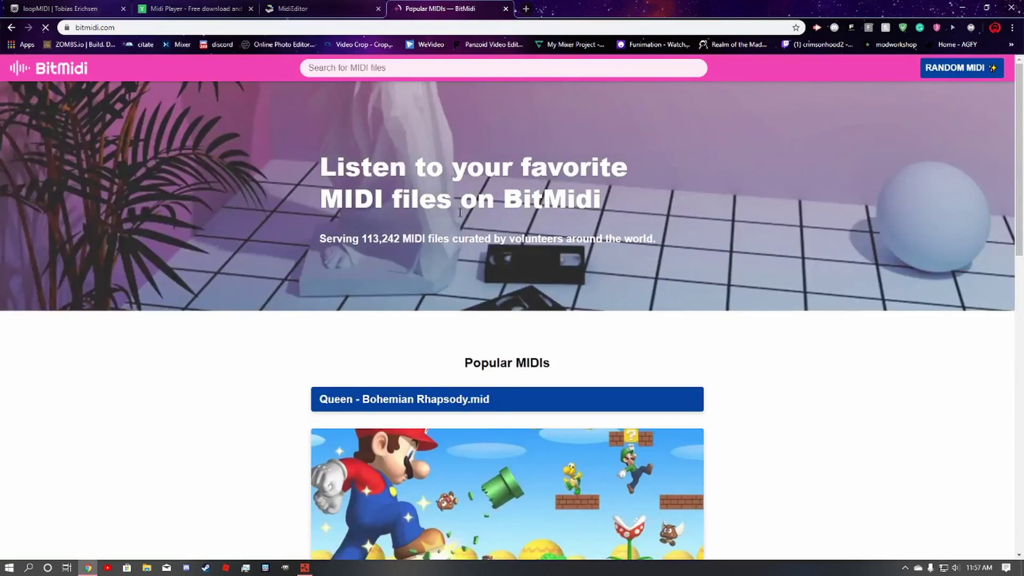
scroll(199, 342, down, 13)
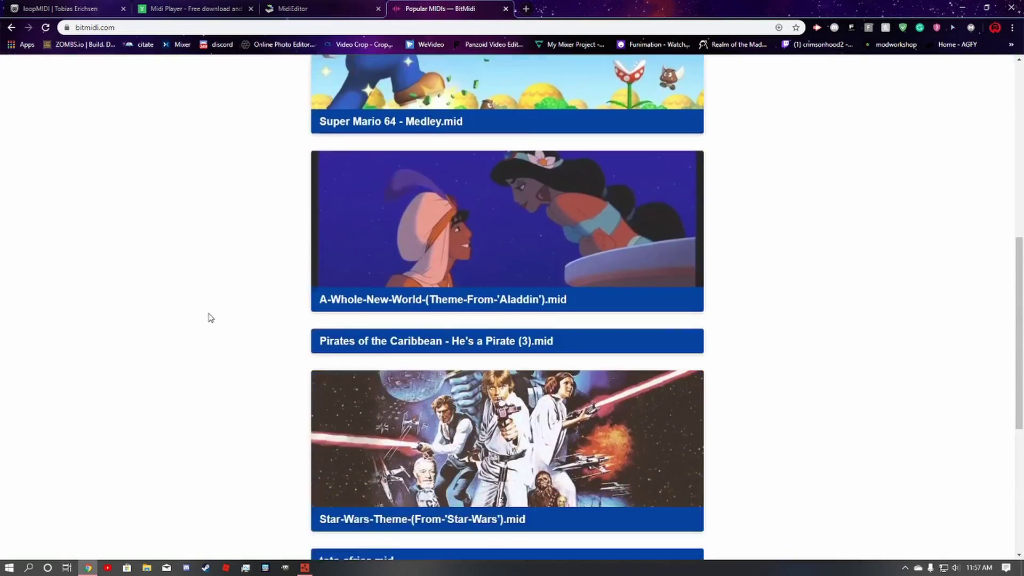
scroll(201, 355, up, 13)
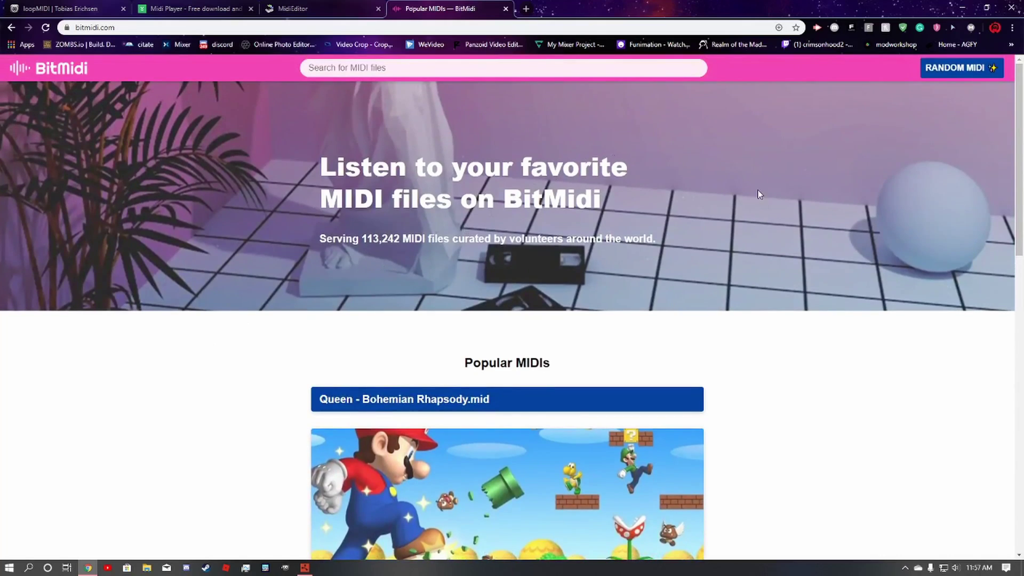
Browse BitMidi's Popular MIDIs list, then return to the MidiEditor tab.
click(393, 66)
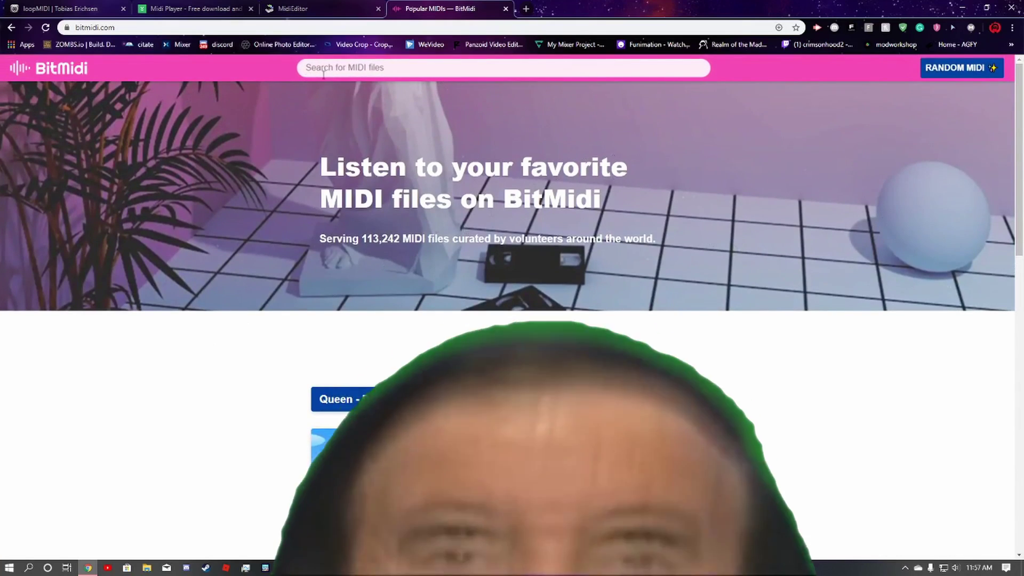
scroll(151, 308, down, 11)
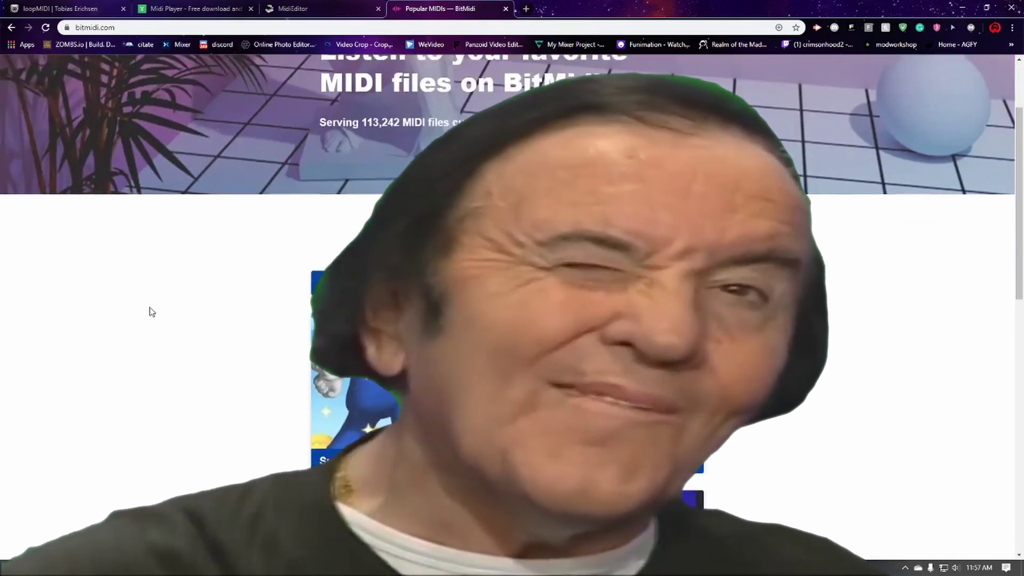
scroll(171, 318, down, 3)
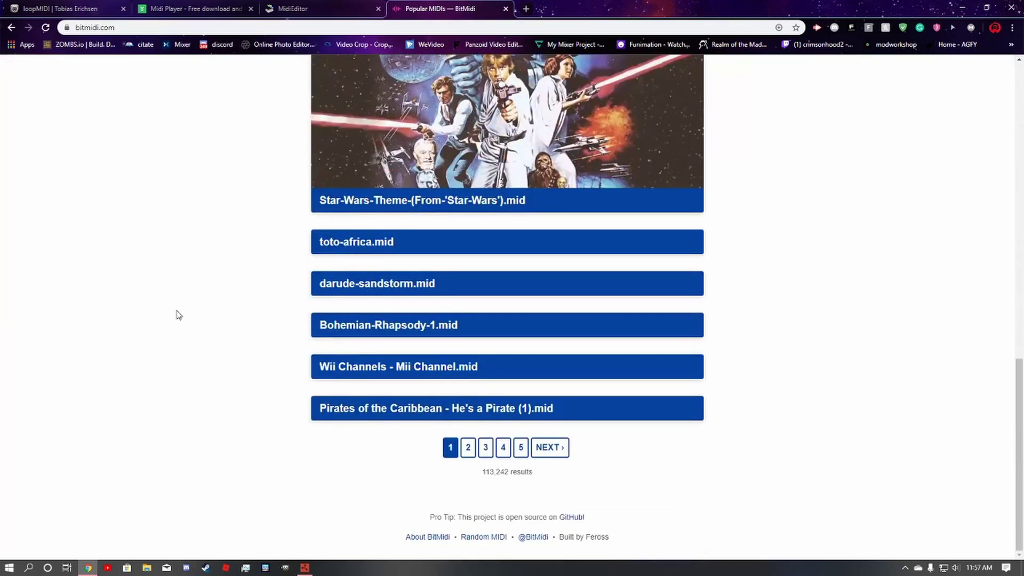
scroll(181, 311, up, 14)
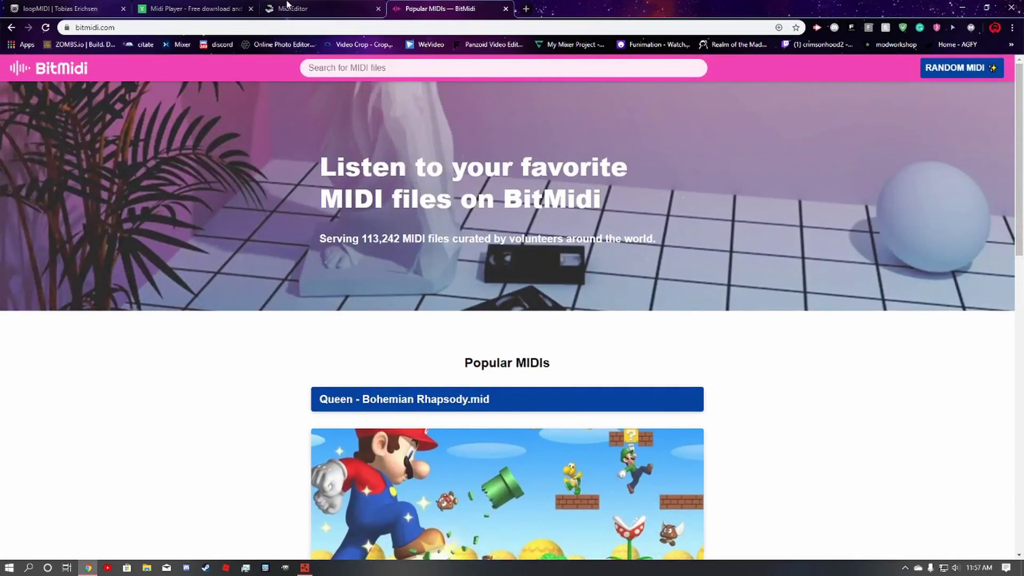
click(336, 6)
Minimize Chrome from the loopMIDI page and launch loopMIDI from the Start search.
click(40, 5)
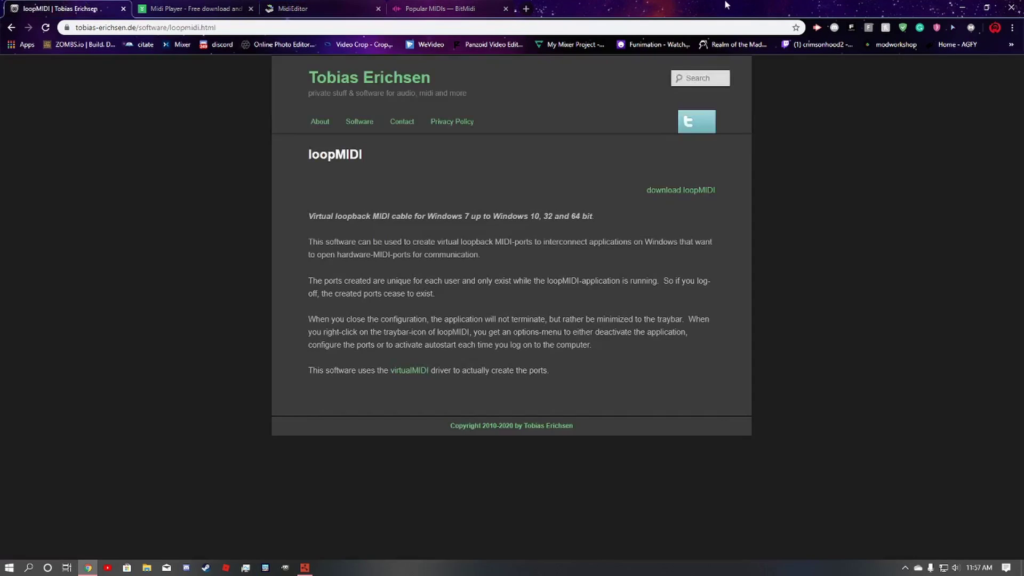
click(963, 6)
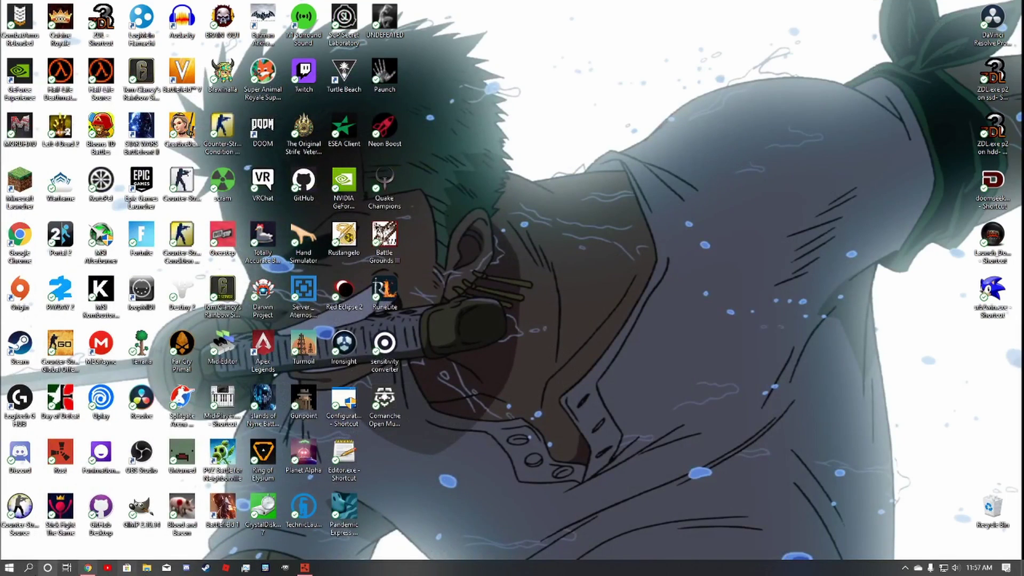
click(9, 568)
text(loop)
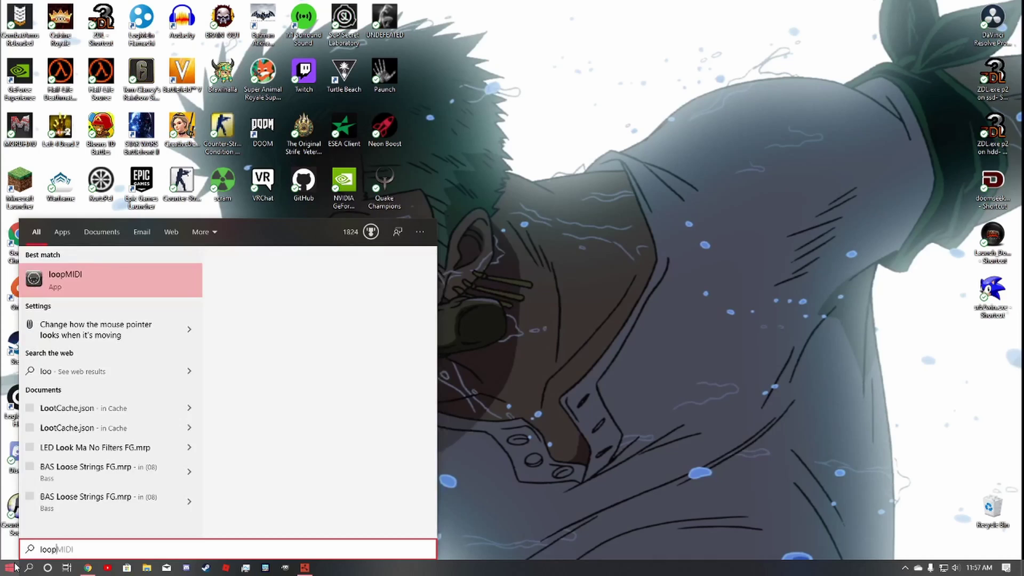
click(98, 293)
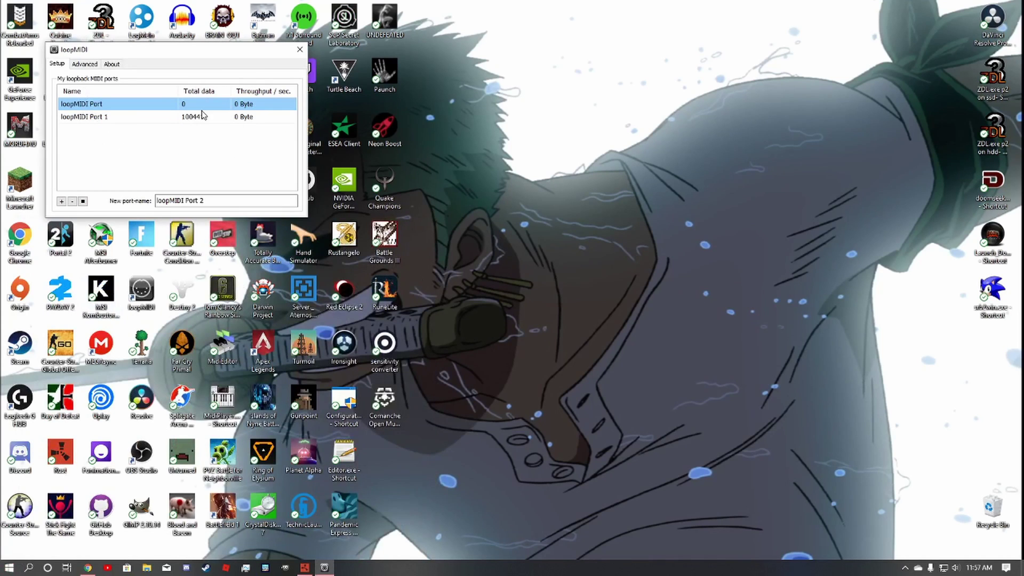
Add a test loopMIDI Port 2, delete it again, and close loopMIDI.
click(109, 117)
drag(157, 54, 540, 35)
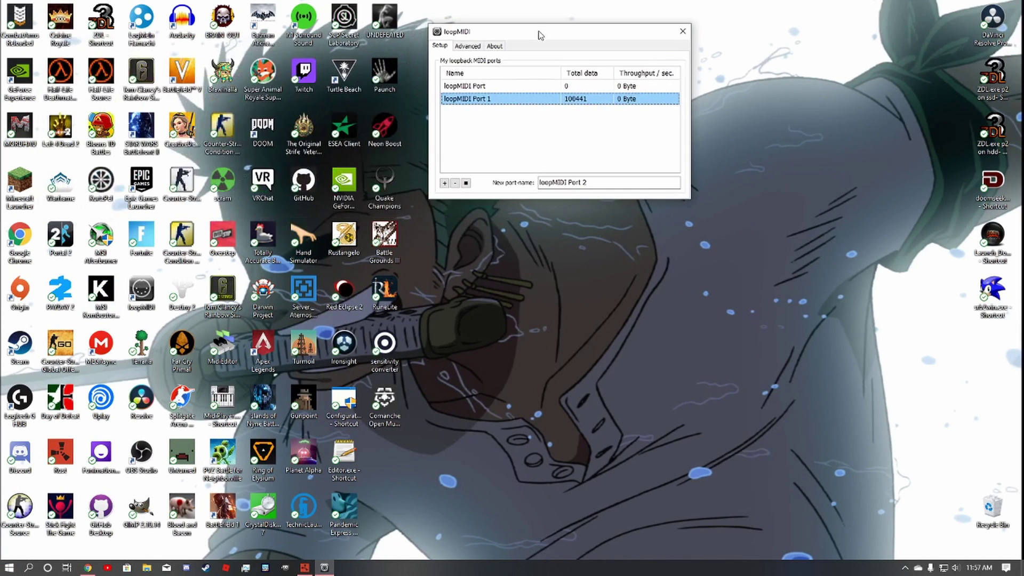
click(444, 183)
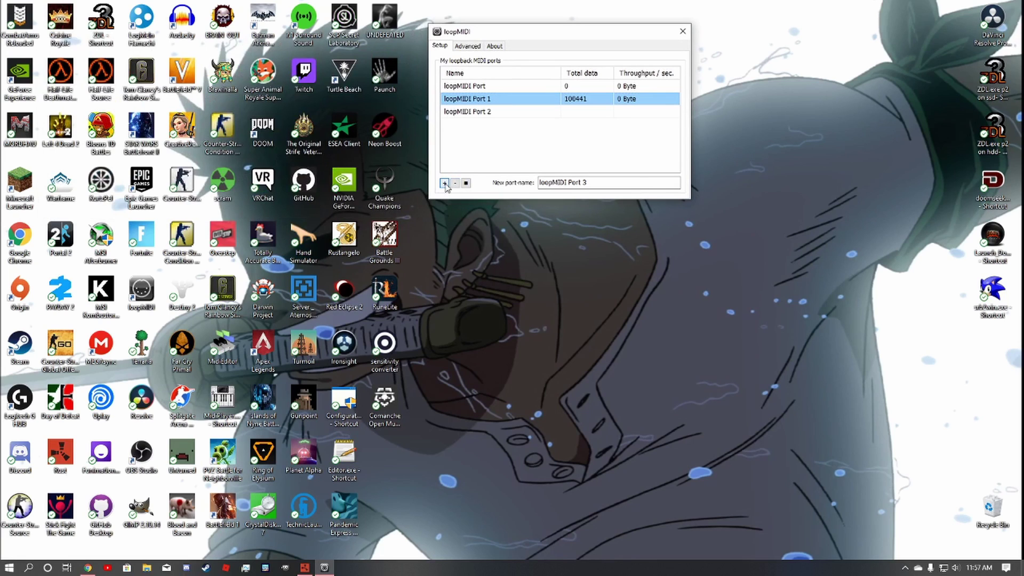
click(477, 113)
click(455, 183)
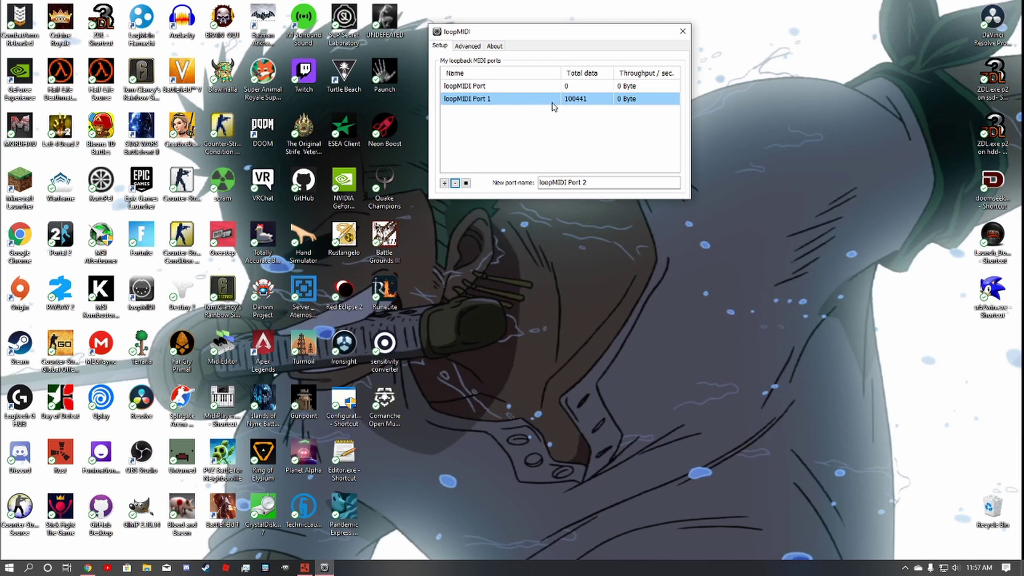
click(682, 33)
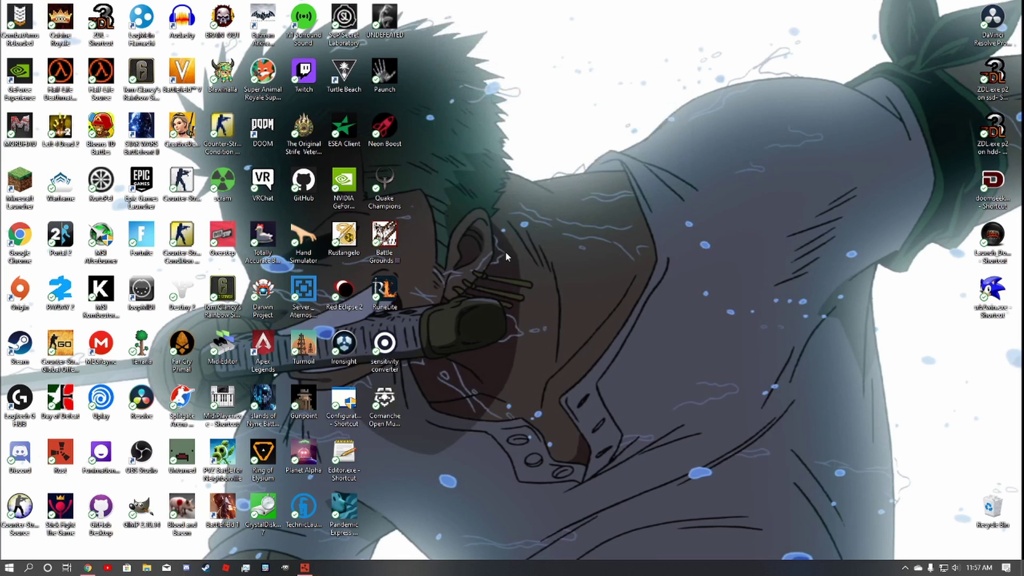
Launch Midi Player and set its MIDI output port to loopMIDI Port 1.
double_click(233, 399)
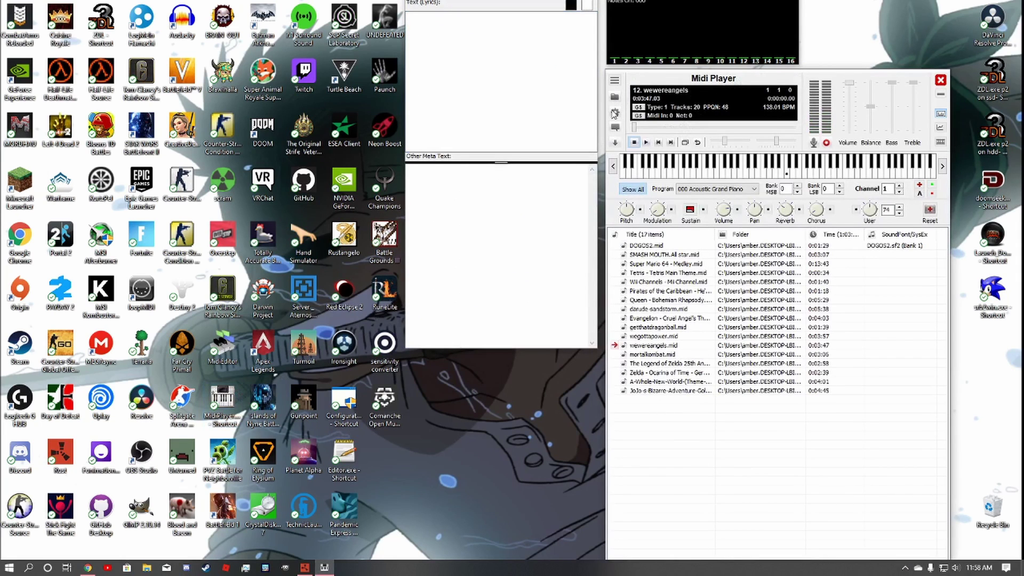
click(614, 113)
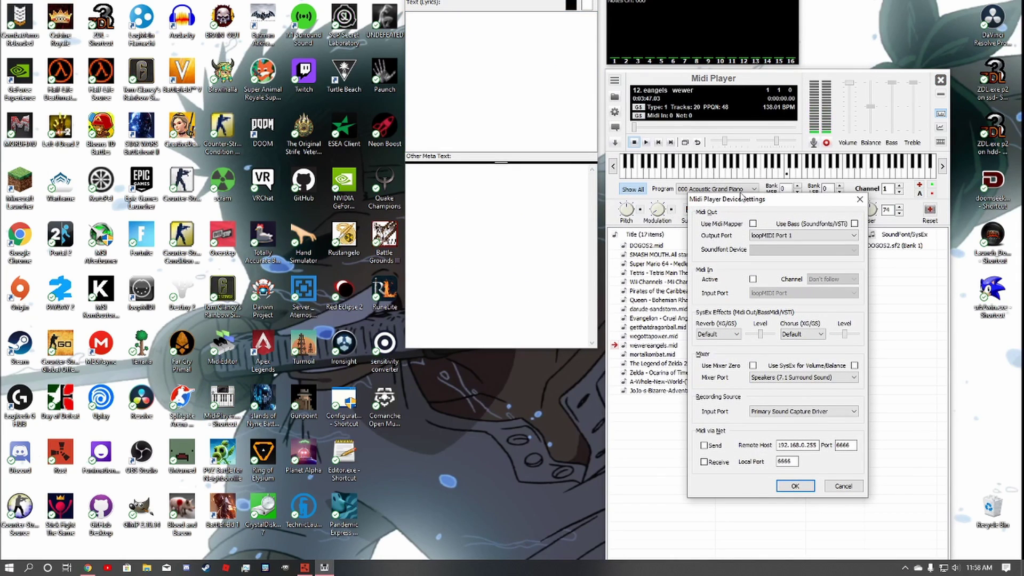
drag(740, 196, 523, 88)
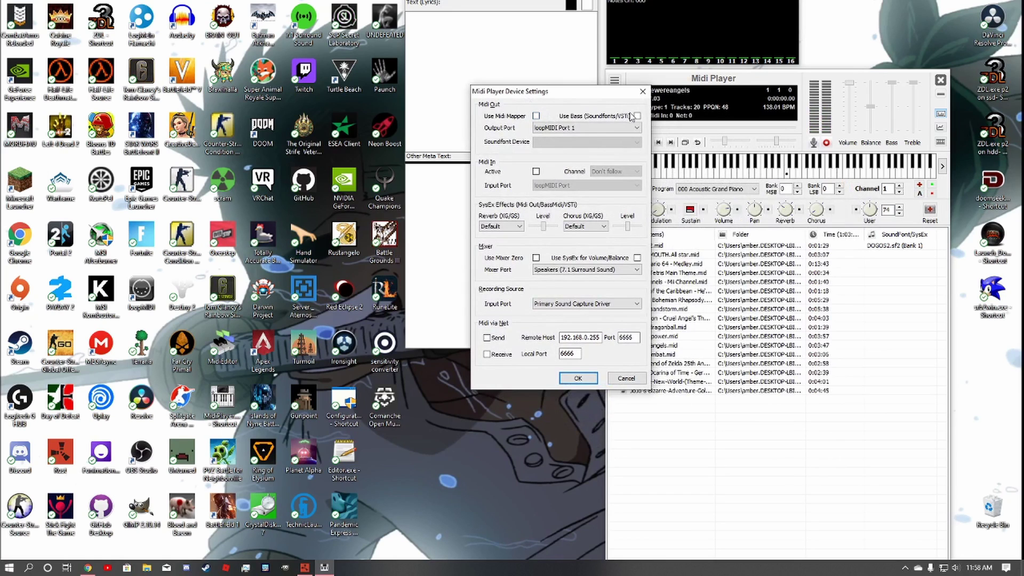
click(557, 128)
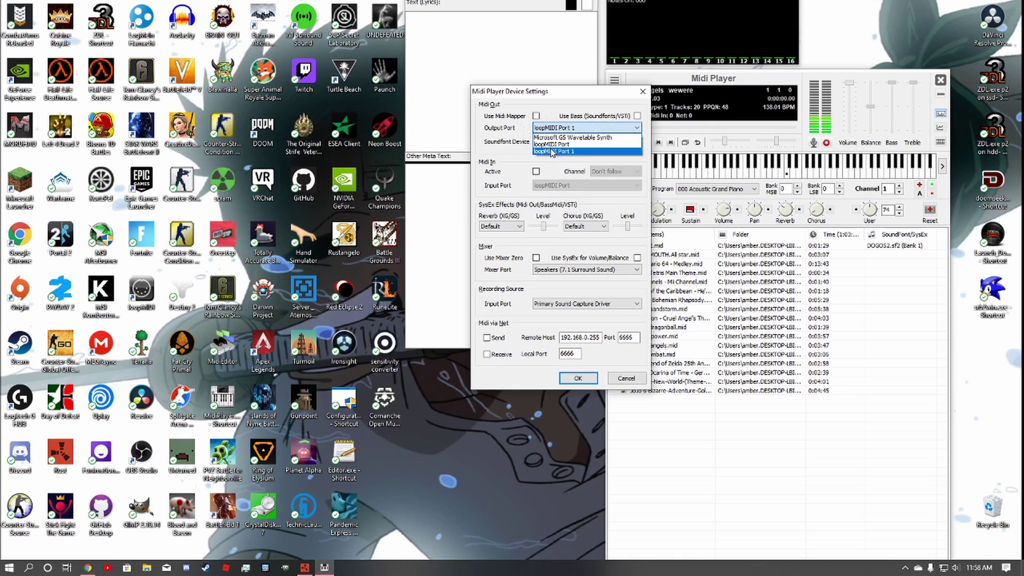
click(552, 151)
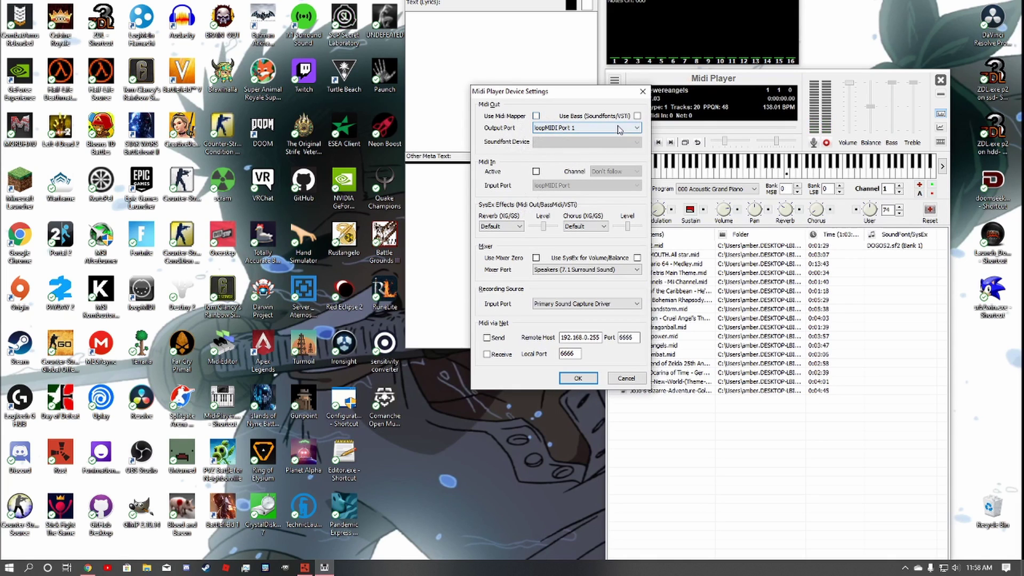
click(579, 378)
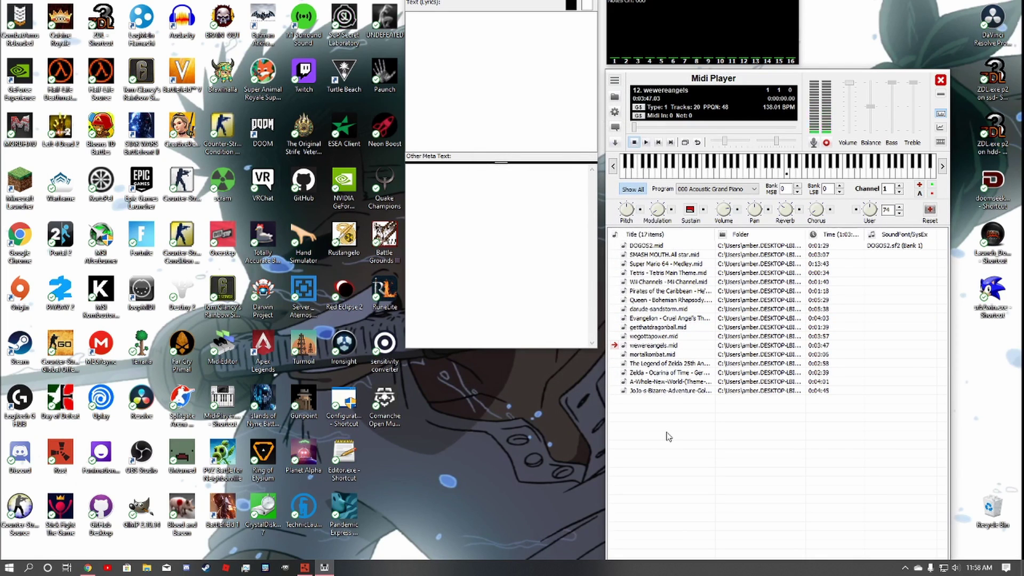
right_click(668, 419)
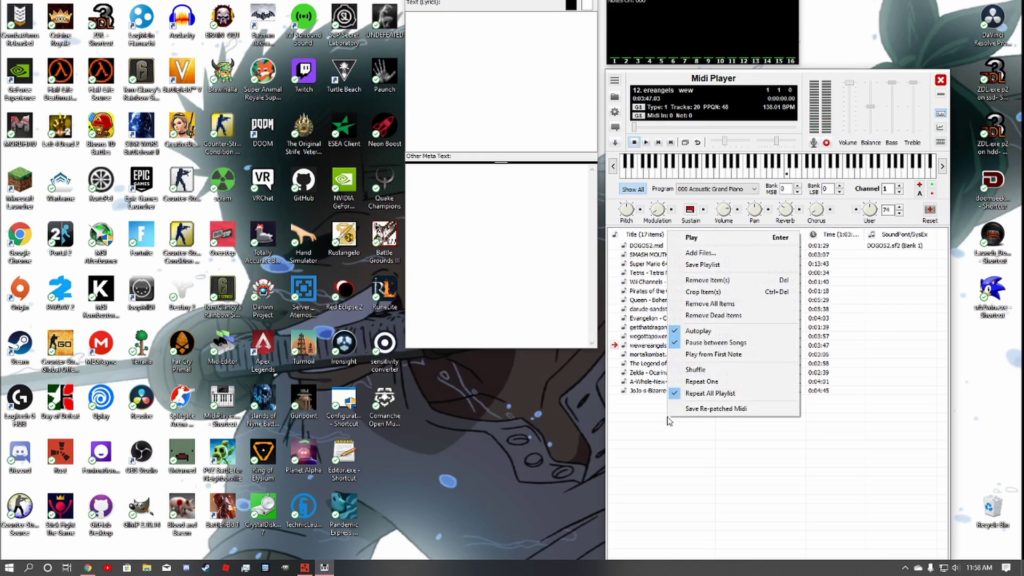
Cancel the Add Files dialog, then load and play Evangelion - Cruel Angel's Thesis.
click(700, 253)
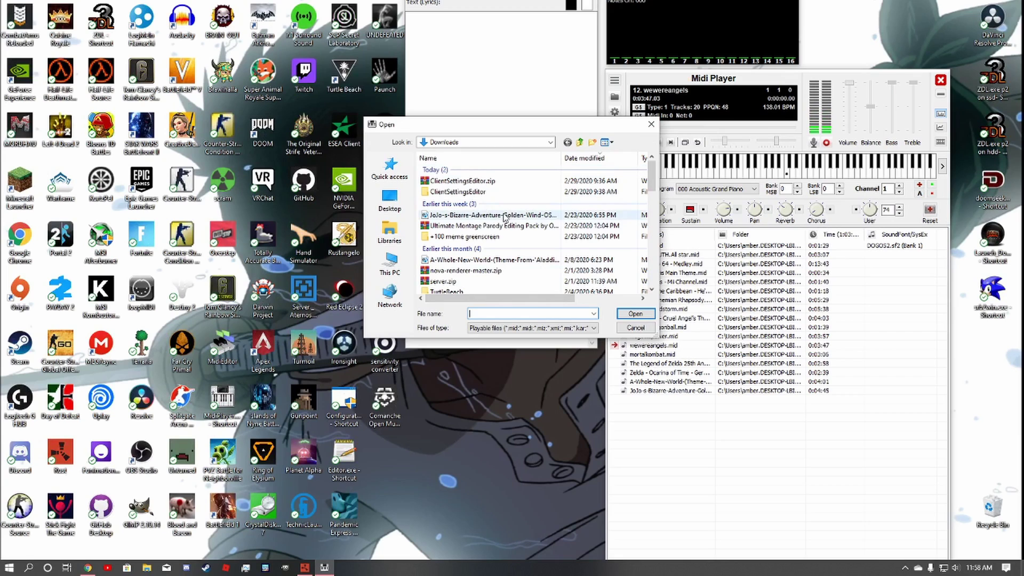
click(651, 124)
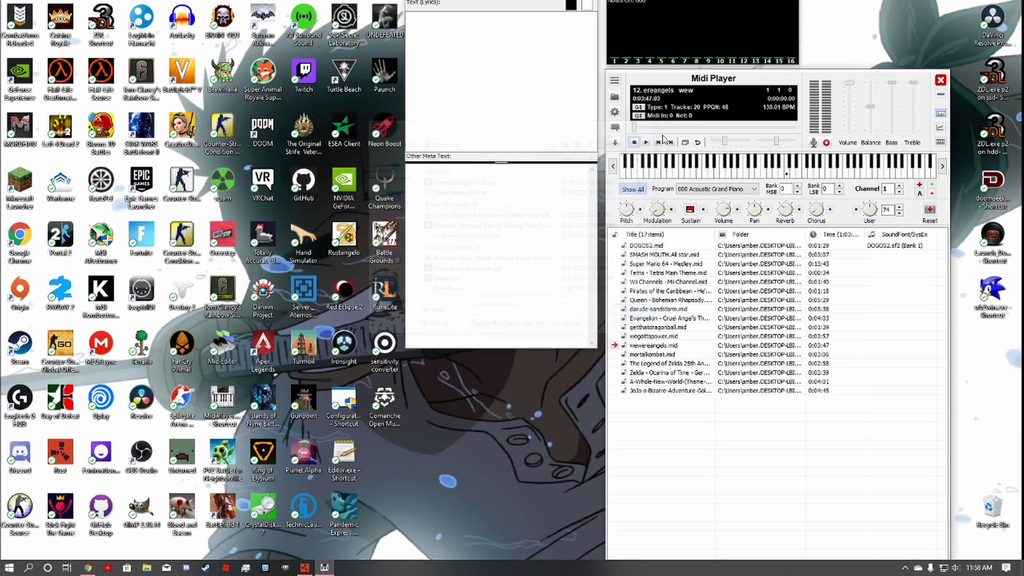
double_click(661, 318)
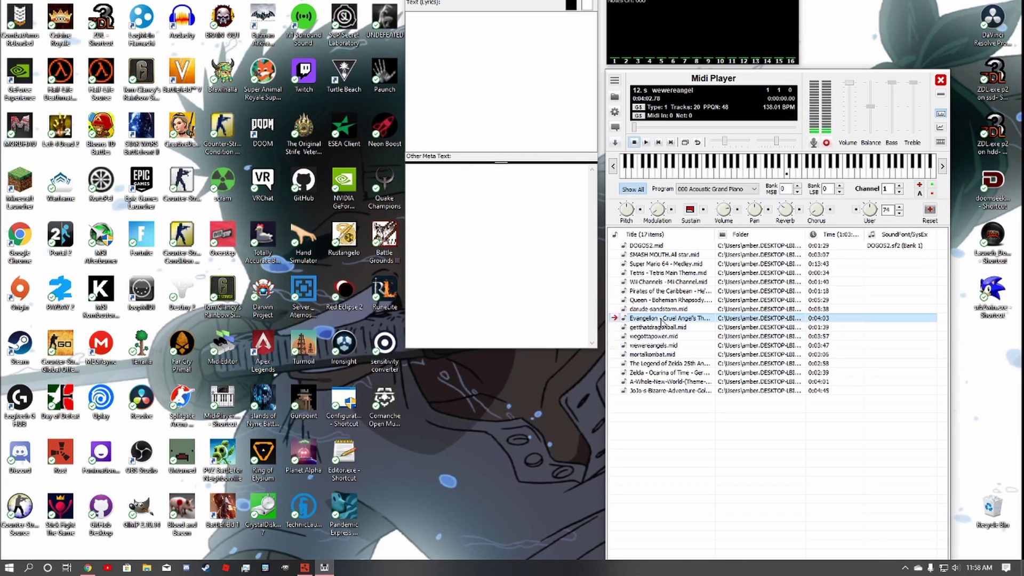
click(646, 141)
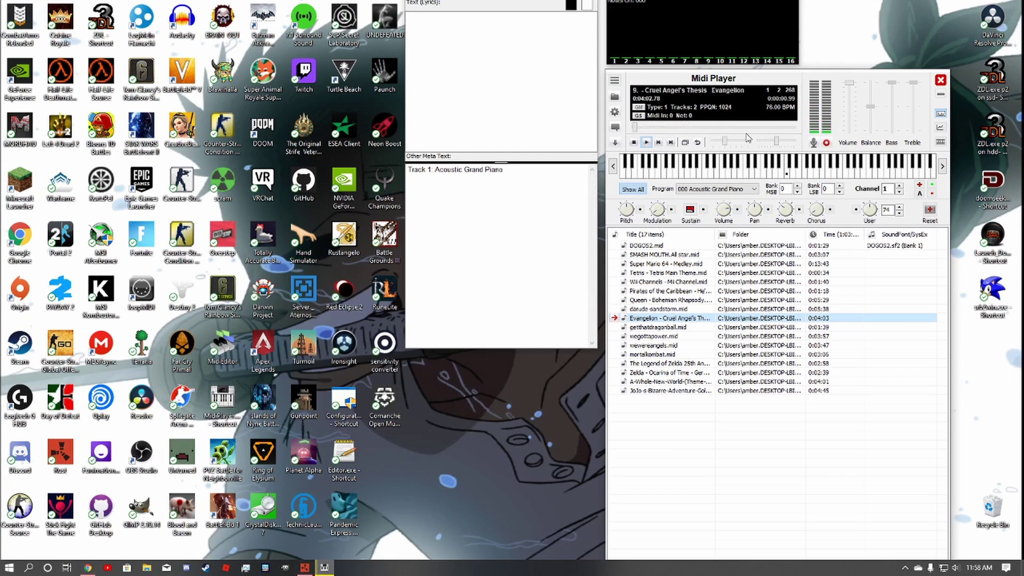
Enter the Rust game, minimize it, and restart Evangelion playback in Midi Player.
click(309, 569)
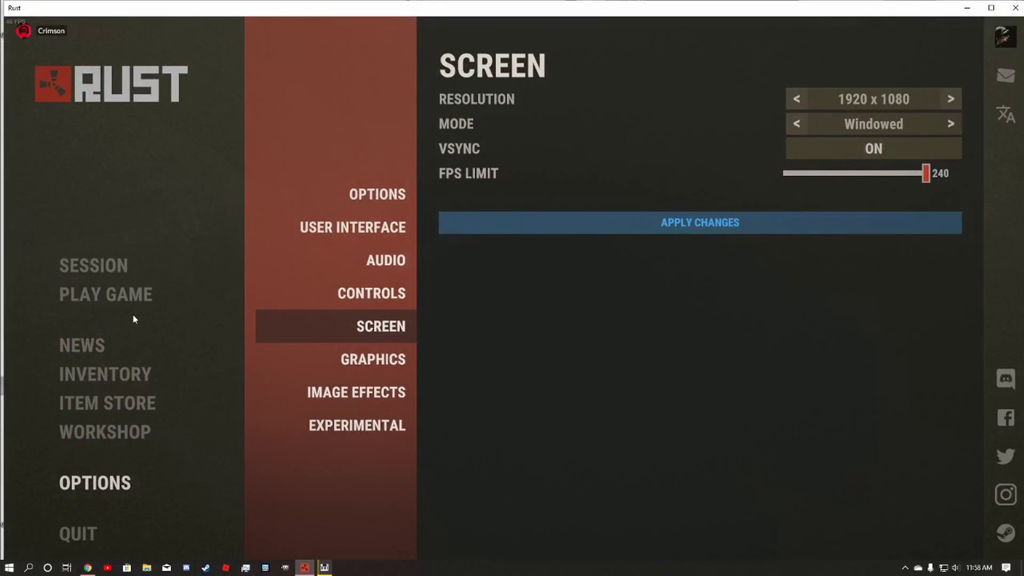
click(125, 266)
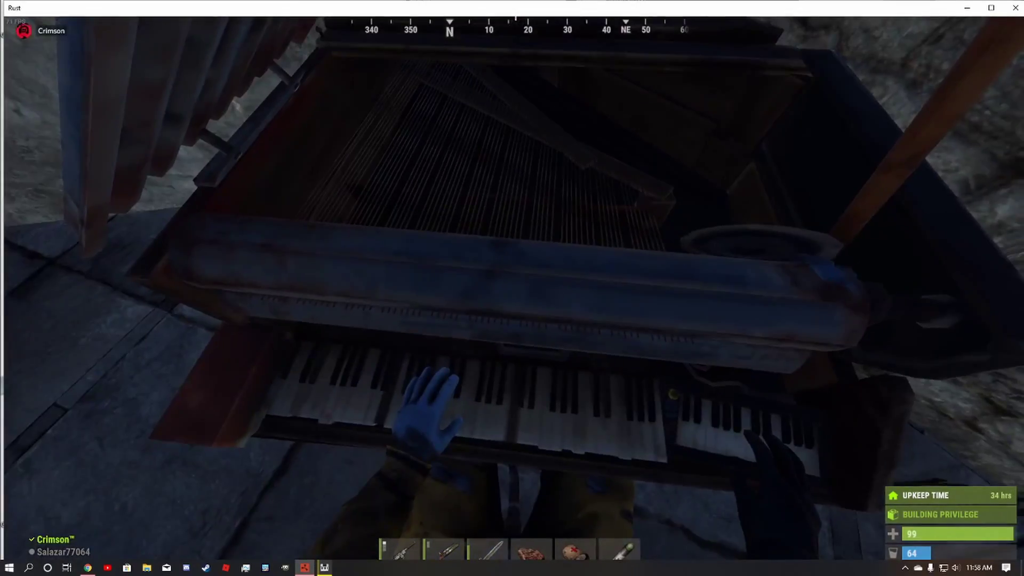
key(Escape)
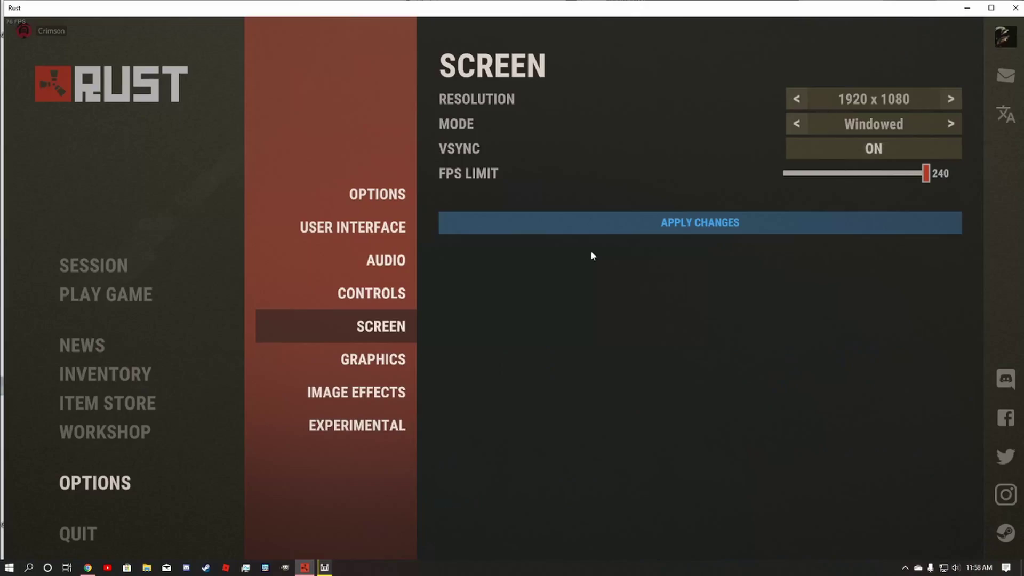
click(967, 8)
click(648, 143)
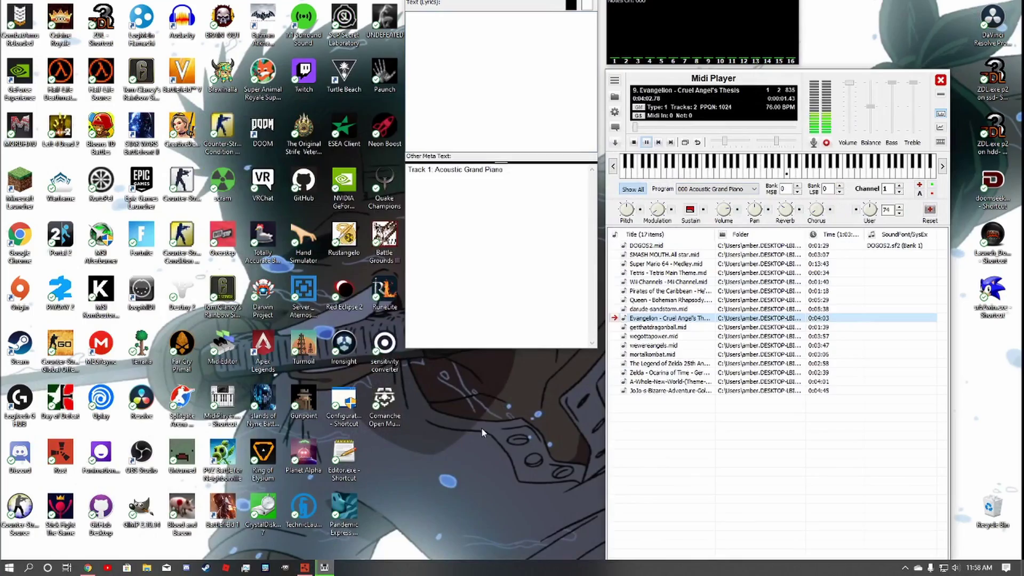
Bring Rust back to the piano briefly, then minimize the game again.
click(305, 567)
key(Escape)
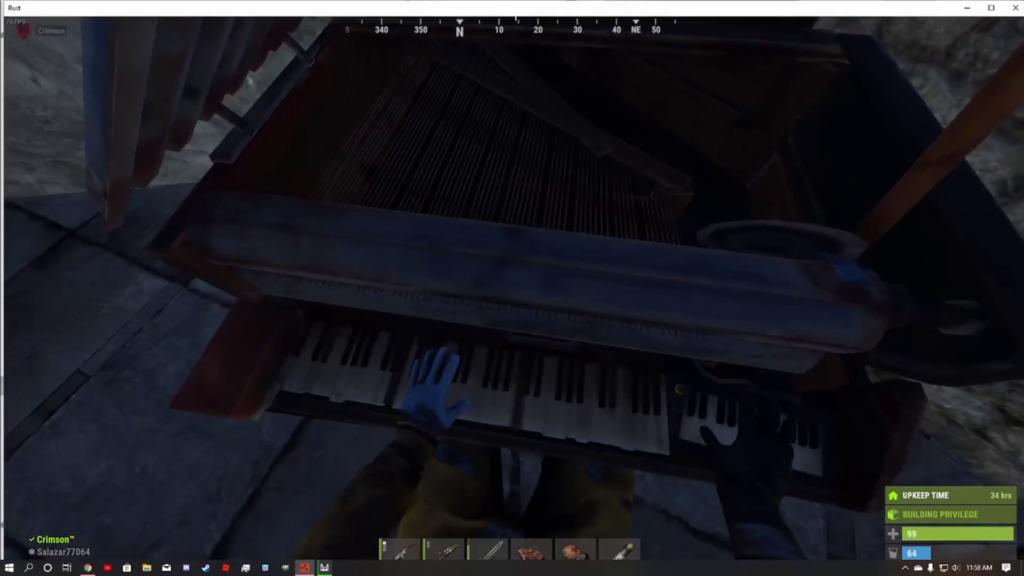
key(Escape)
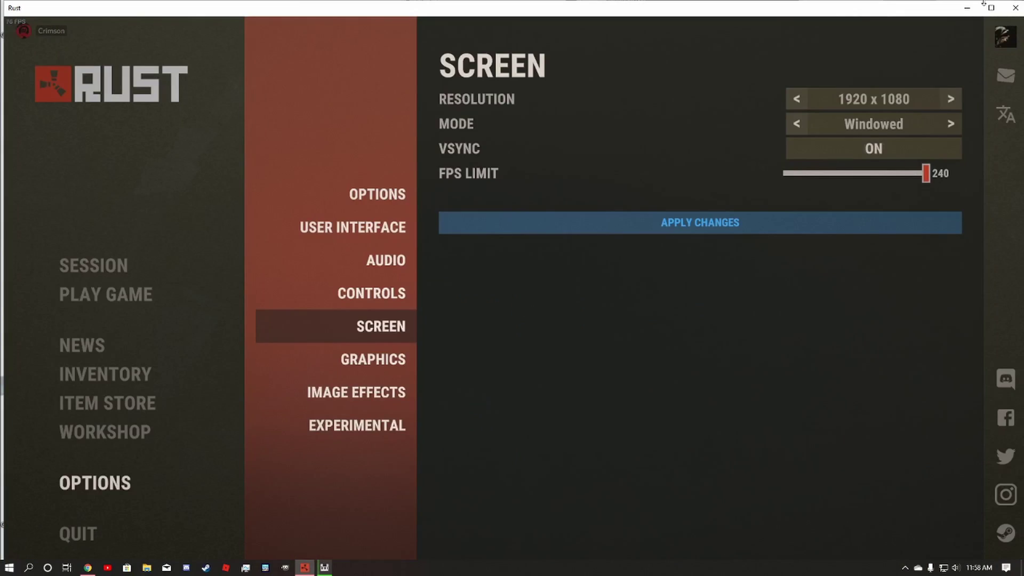
click(967, 7)
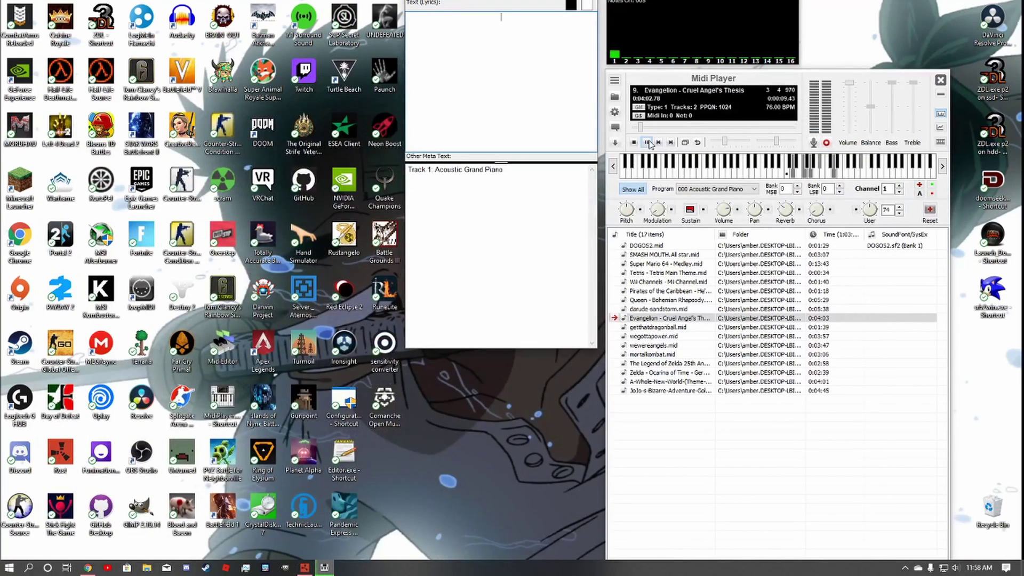
Pause and close Midi Player, then open wewereangels.mid from Downloads in MidiEditor.
click(648, 142)
click(940, 81)
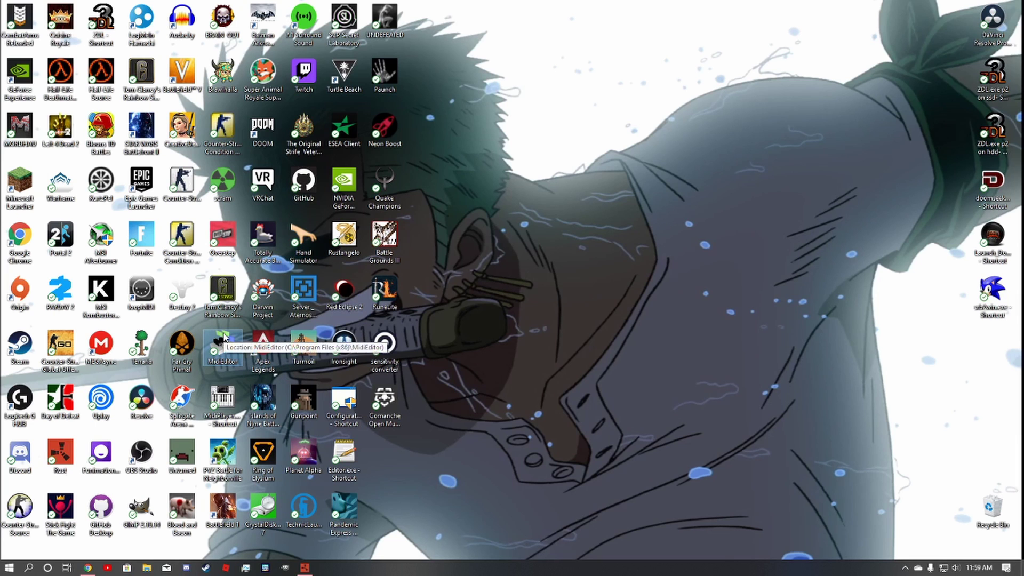
double_click(224, 337)
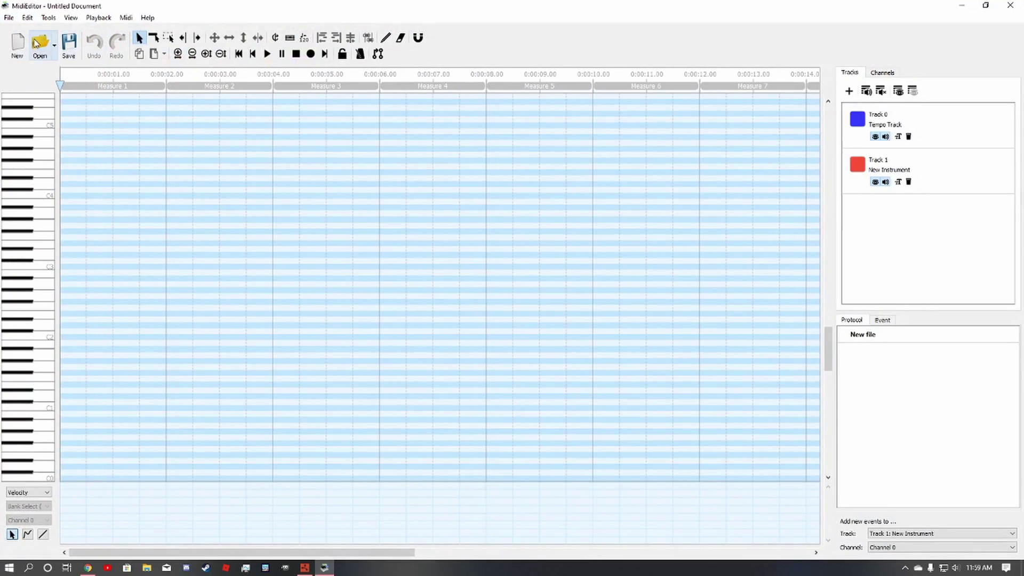
click(37, 42)
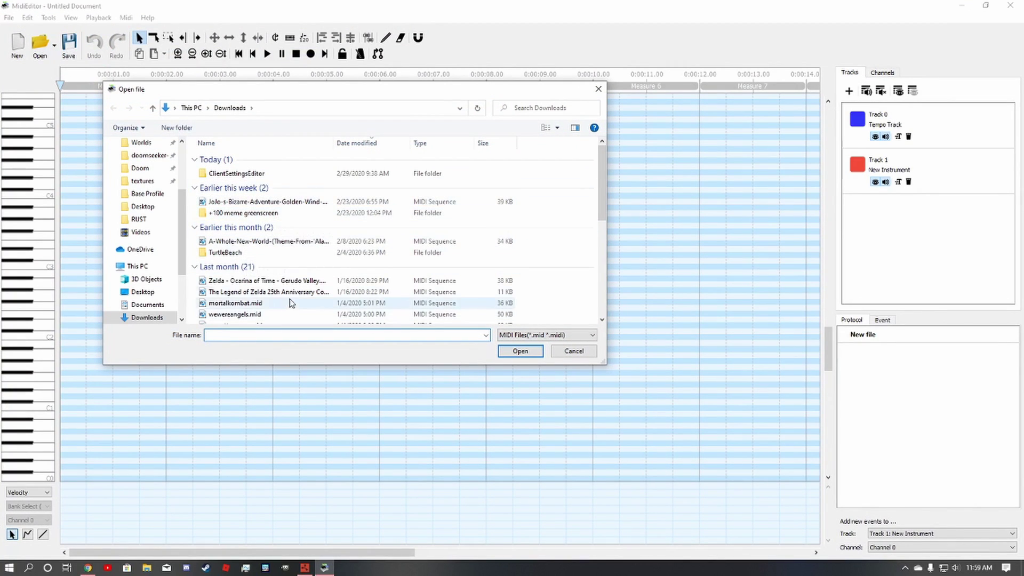
scroll(272, 288, down, 3)
scroll(243, 260, up, 1)
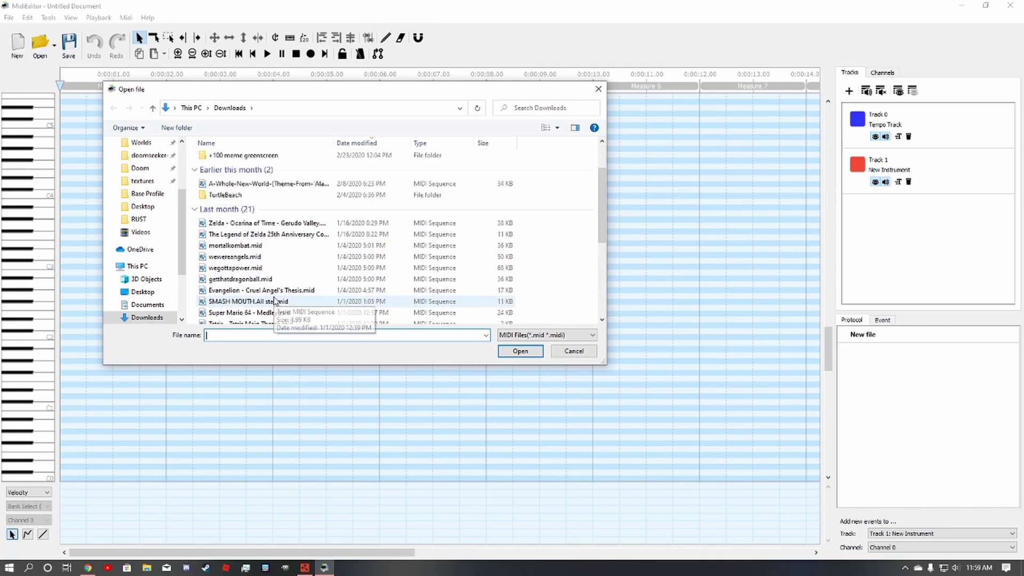
double_click(243, 257)
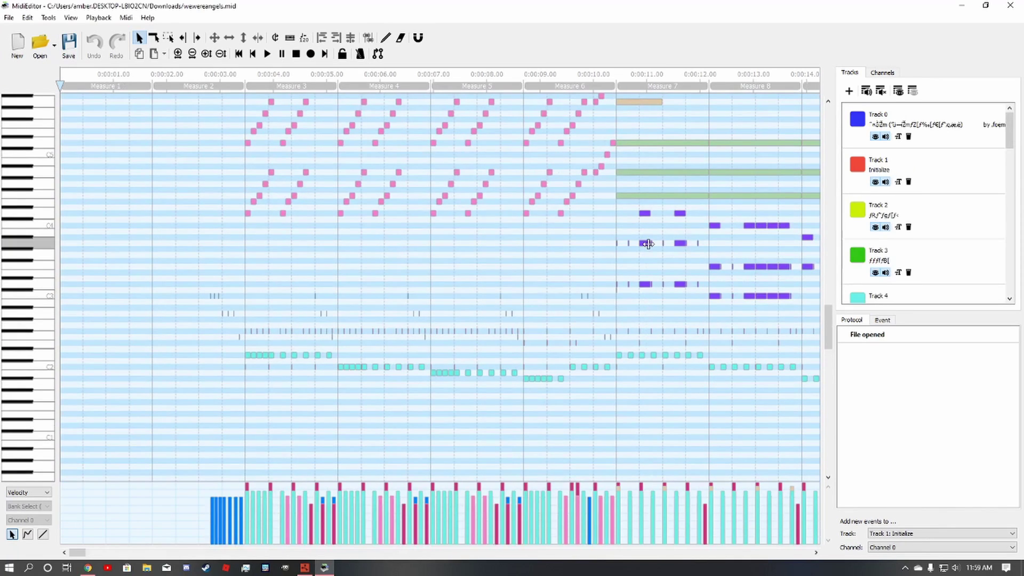
Scroll through wewereangels.mid's Tracks and Channels lists, then bring up the Open file dialog.
mouse_move(1009, 138)
mouse_down()
mouse_move(999, 302)
mouse_move(1008, 126)
mouse_up()
click(890, 73)
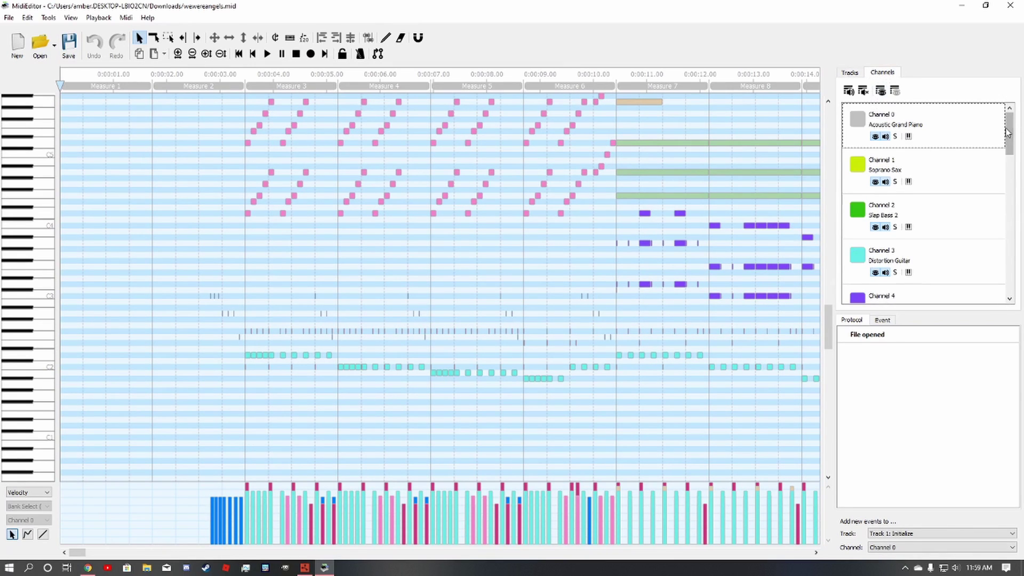
drag(1009, 133, 1003, 280)
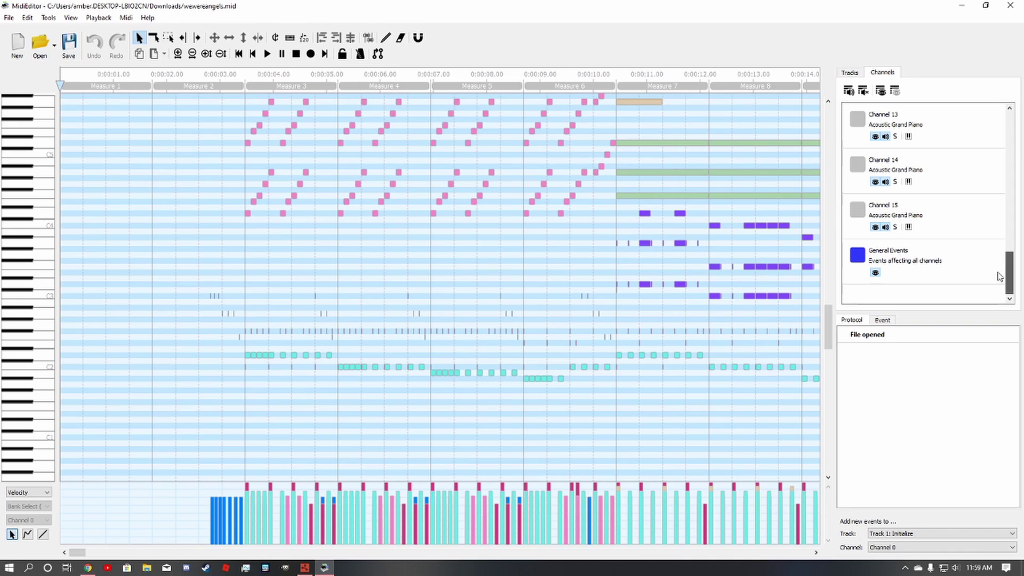
drag(1012, 278, 1023, 134)
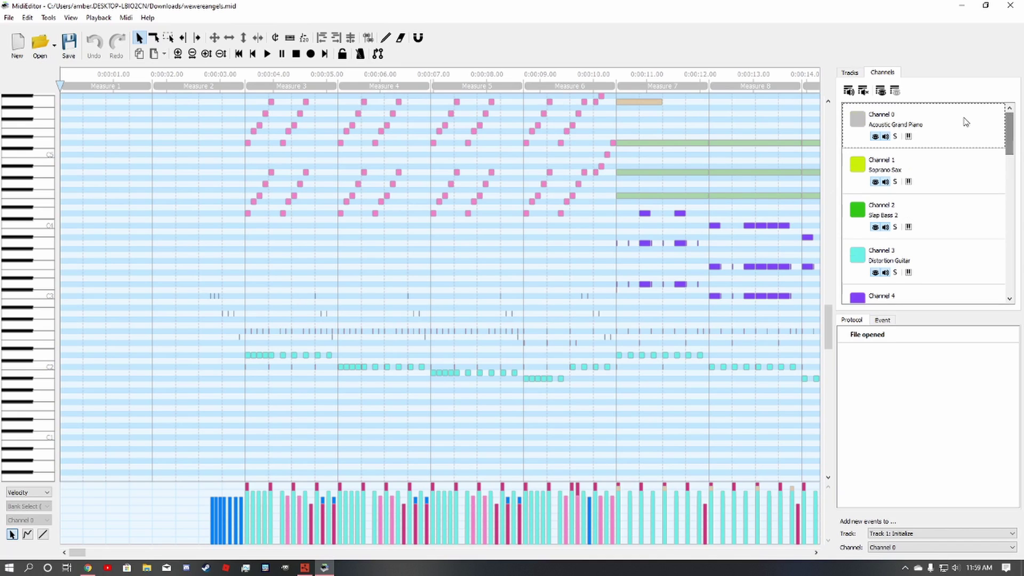
click(40, 44)
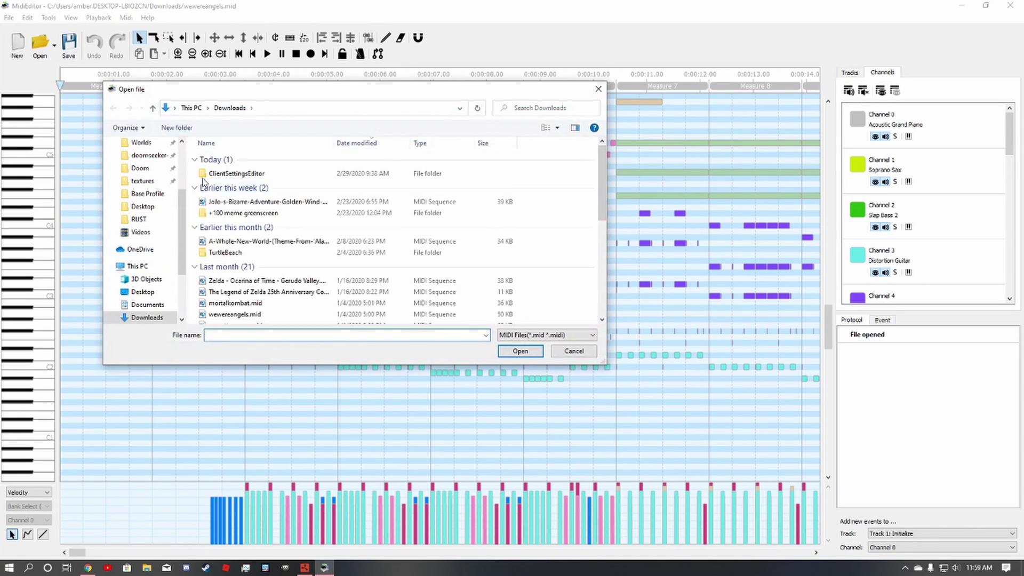
Open the JoJo Golden Wind Giorno's Theme MIDI and look through its channels and tracks.
double_click(250, 205)
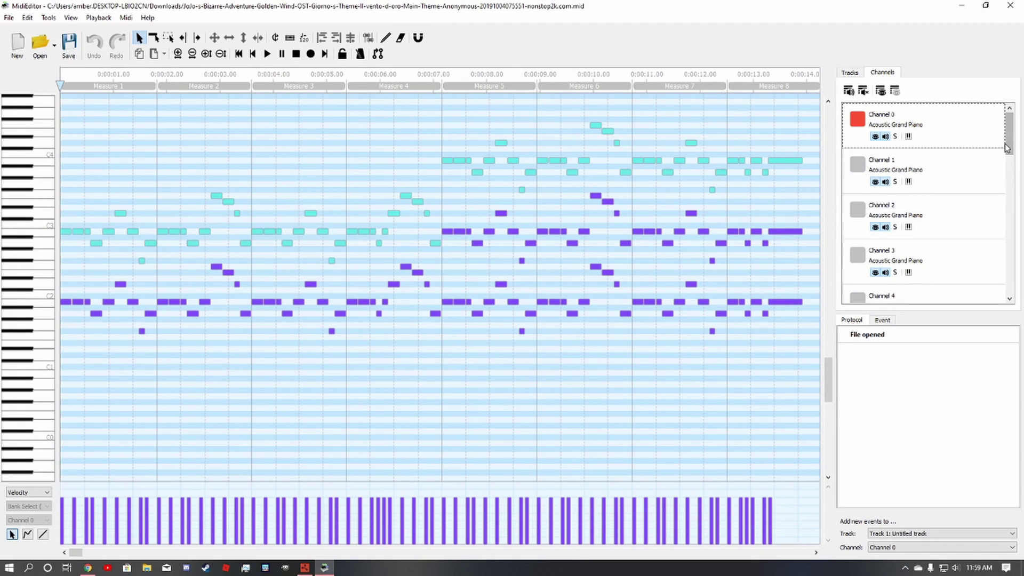
drag(1010, 145, 1010, 291)
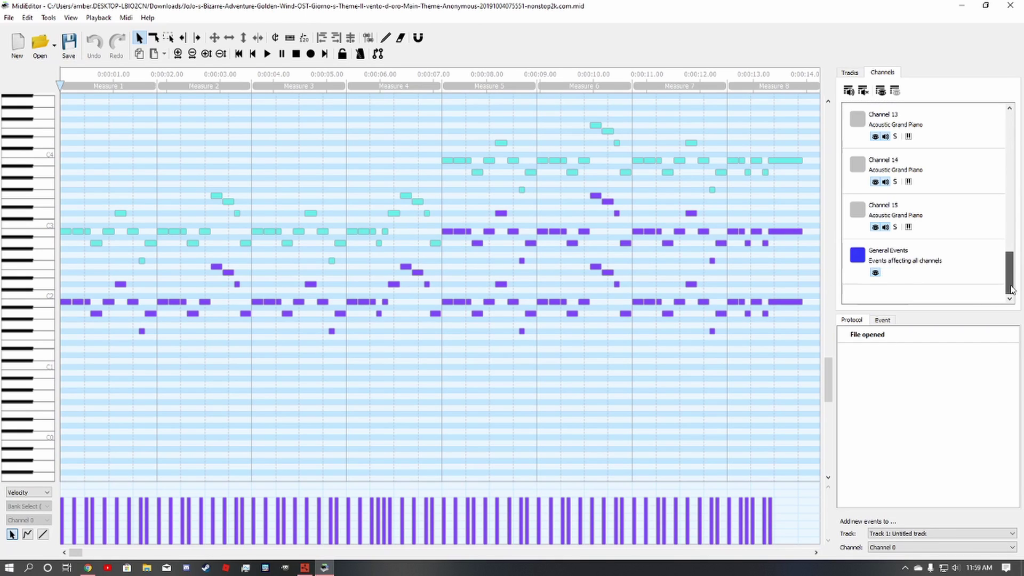
click(851, 76)
drag(1009, 205, 1021, 266)
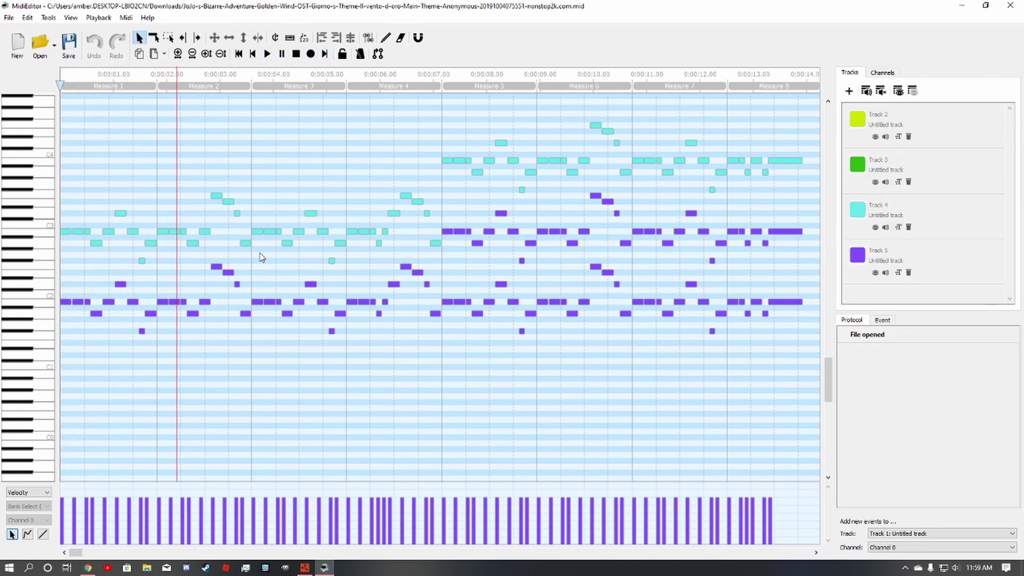
Pause Giorno's Theme playback and close MidiEditor with Alt+F4.
click(282, 55)
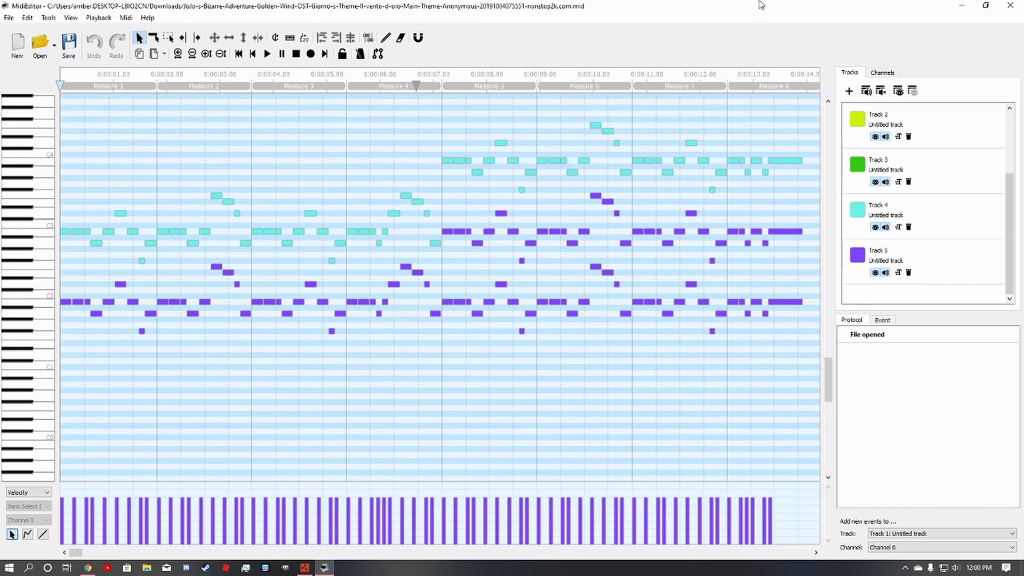
key(alt+F4)
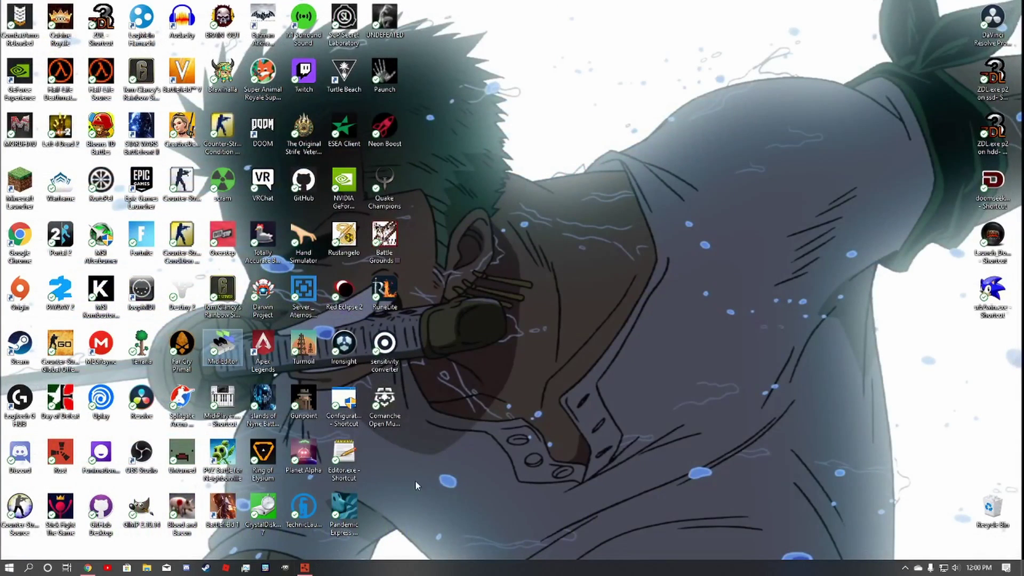